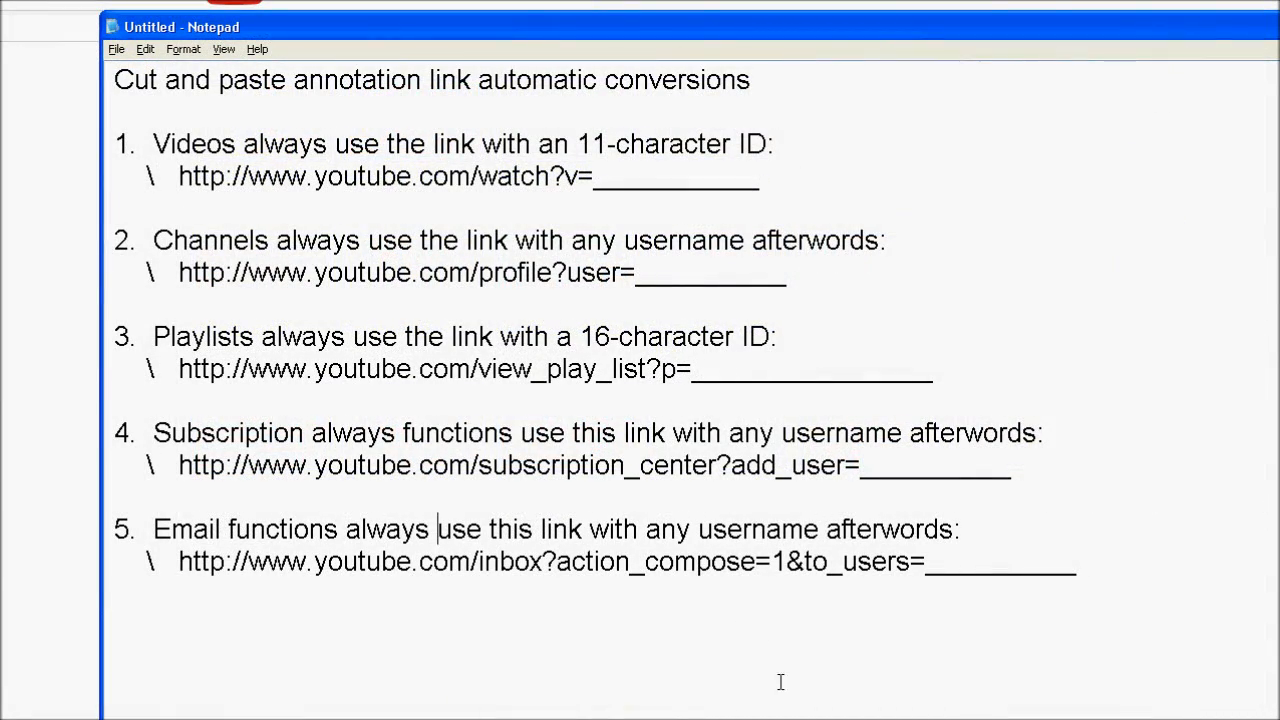
pyautogui.moveTo(180, 176); pyautogui.dragTo(566, 176)
pyautogui.click(193, 176)
pyautogui.click(193, 176)
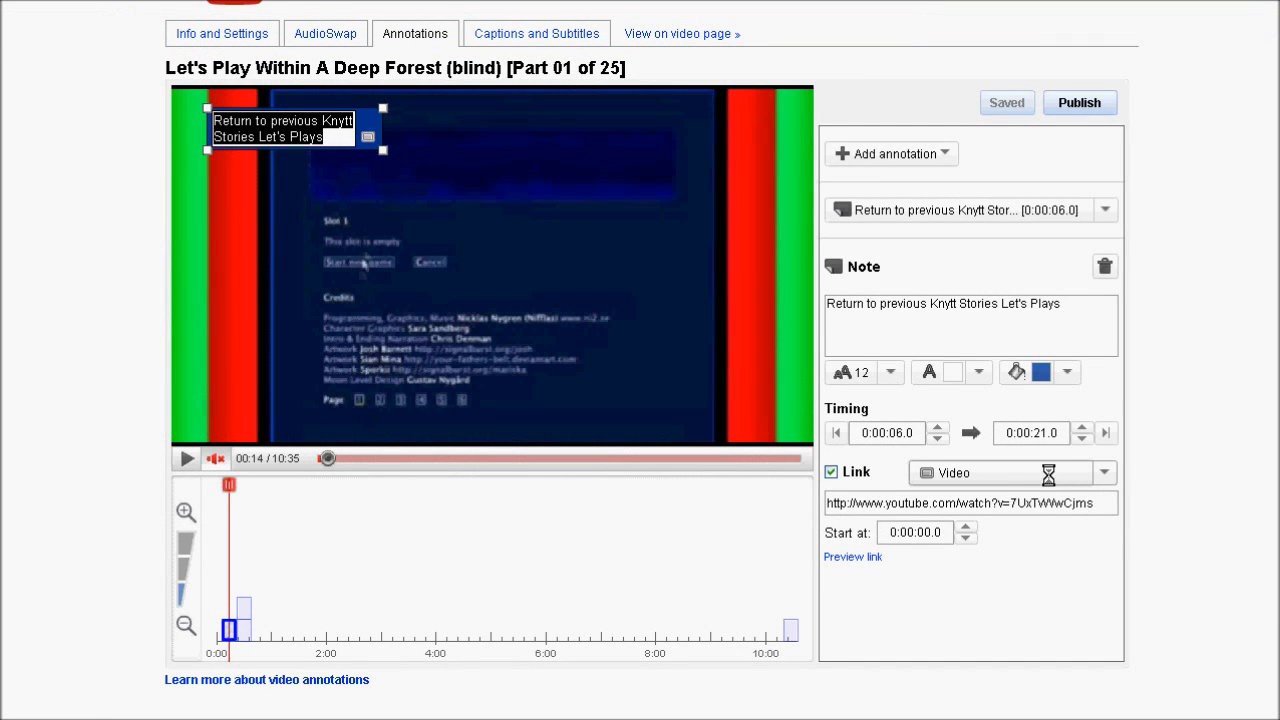
pyautogui.click(1048, 473)
pyautogui.click(1000, 530)
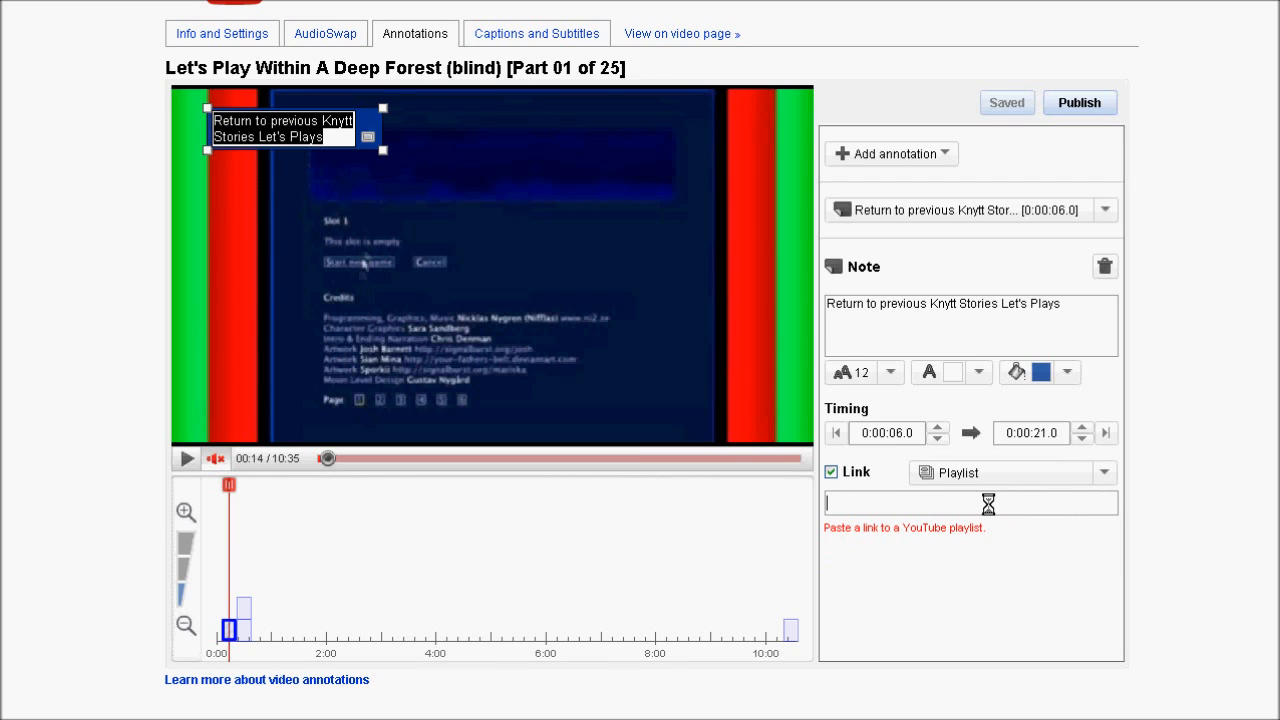
pyautogui.write('http://www.youtube.com/watch?v=7UxTWWwCjms')
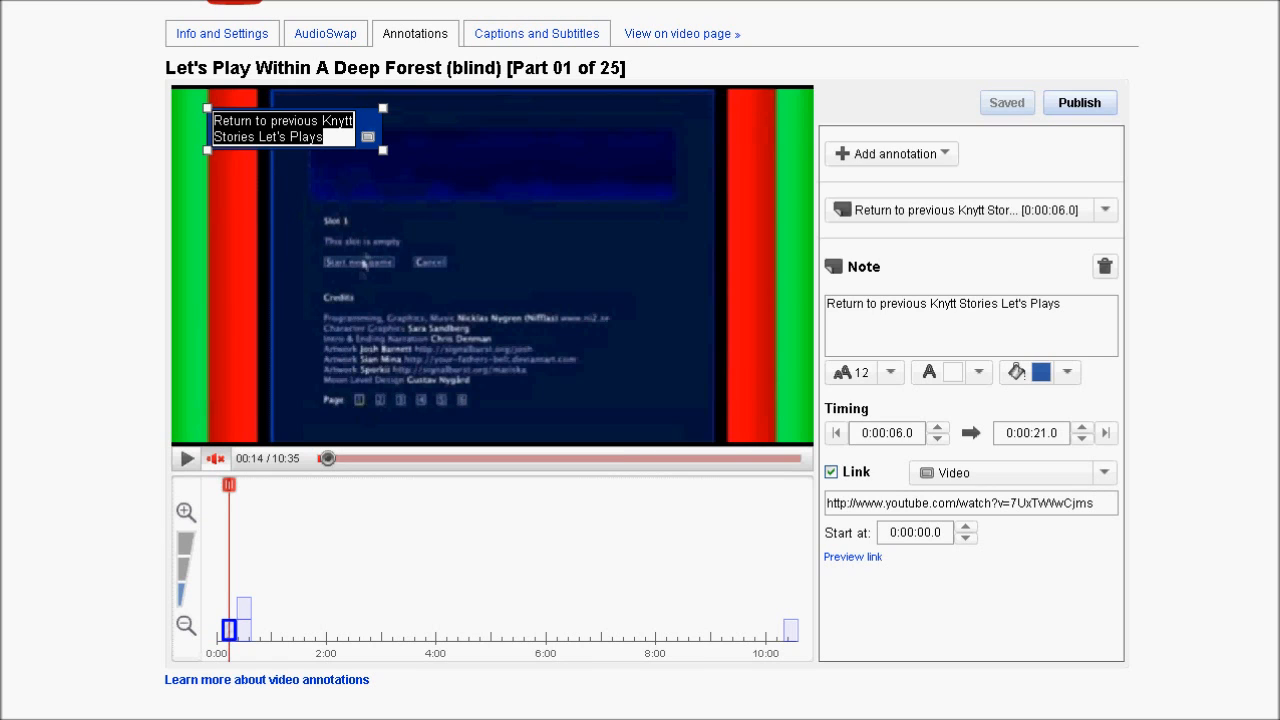
# Step: Try shifting the note's timing to the video's end at 0:10:35.0, then back to its beginning at 0:00:00.0
pyautogui.click(863, 433)
pyautogui.write('1')
pyautogui.click(1037, 433)
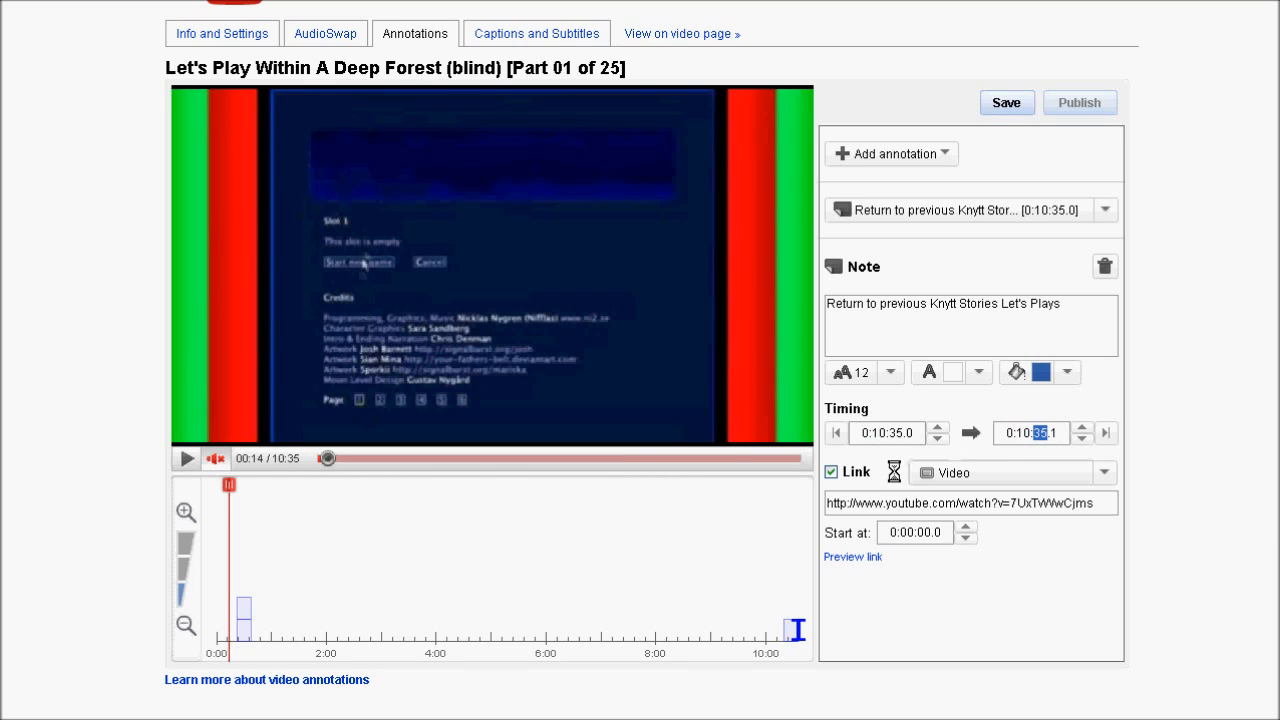
pyautogui.click(1023, 432)
pyautogui.write('0000')
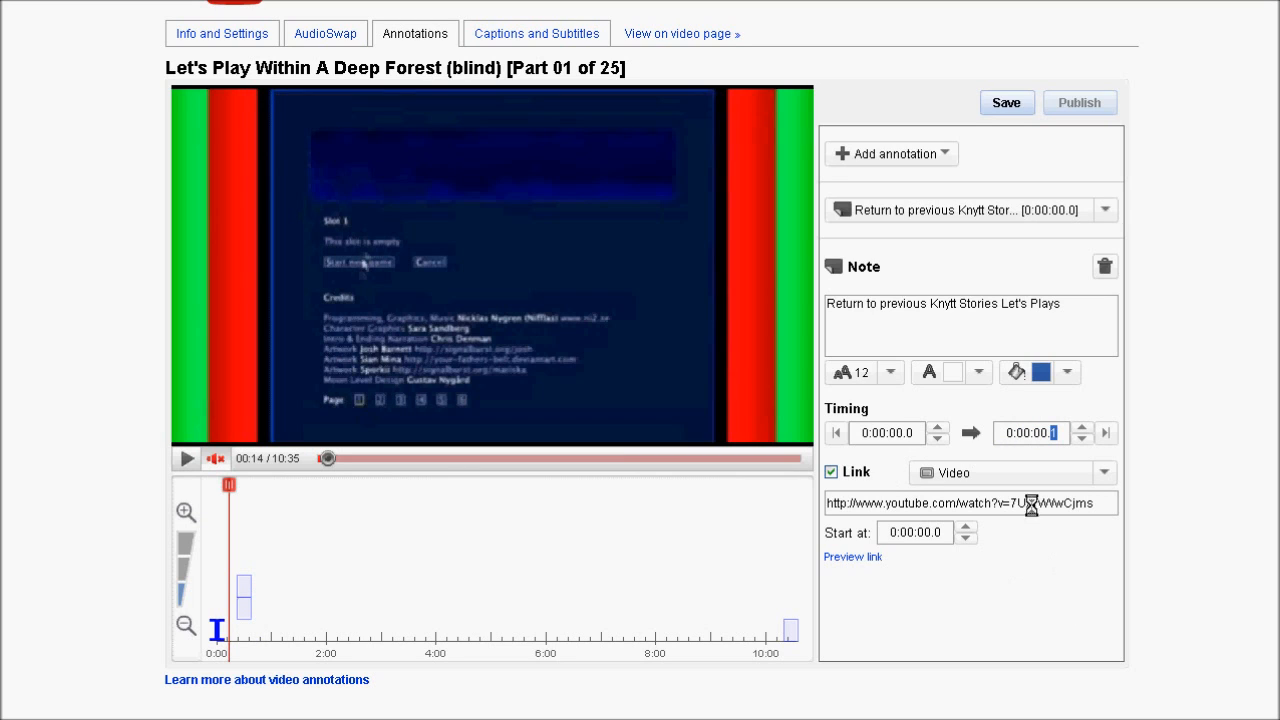
# Step: Set the "Return to previous Knytt Stories Let's Plays" note to start at 0:00:06.0 and end at 0:00:21.0
pyautogui.click(893, 432)
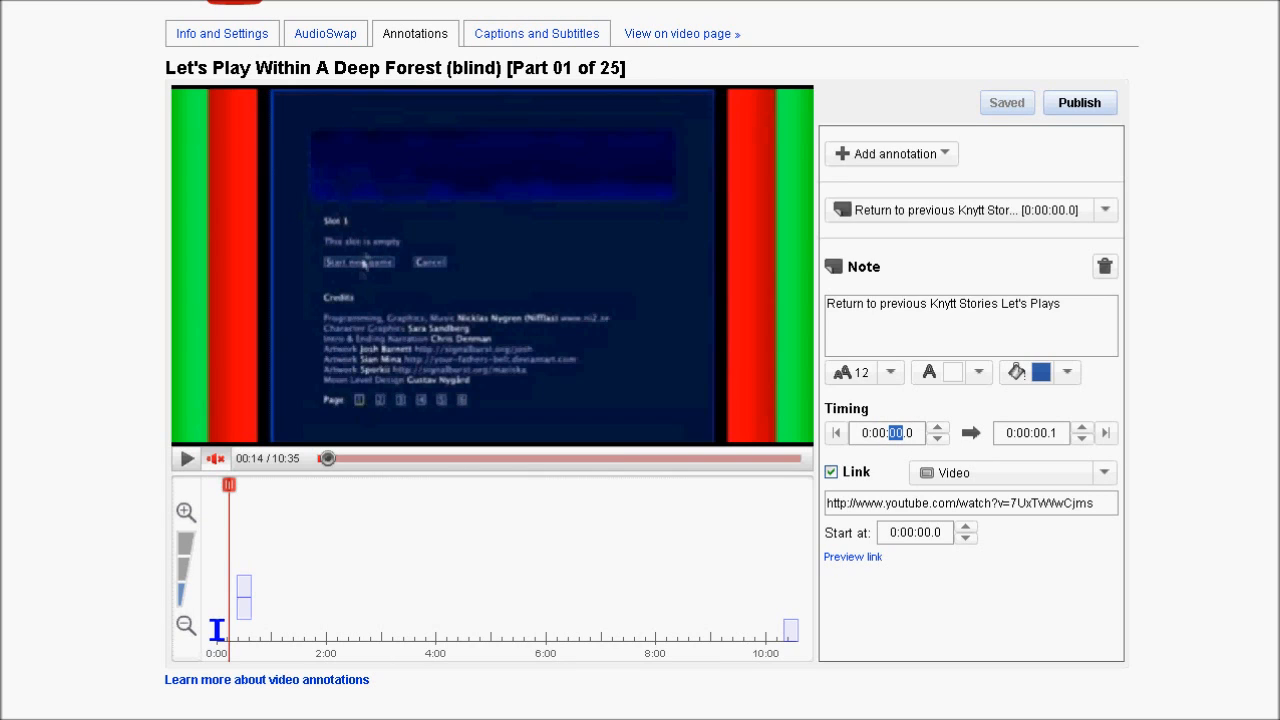
pyautogui.write('06')
pyautogui.click(1043, 434)
pyautogui.write('21.0')
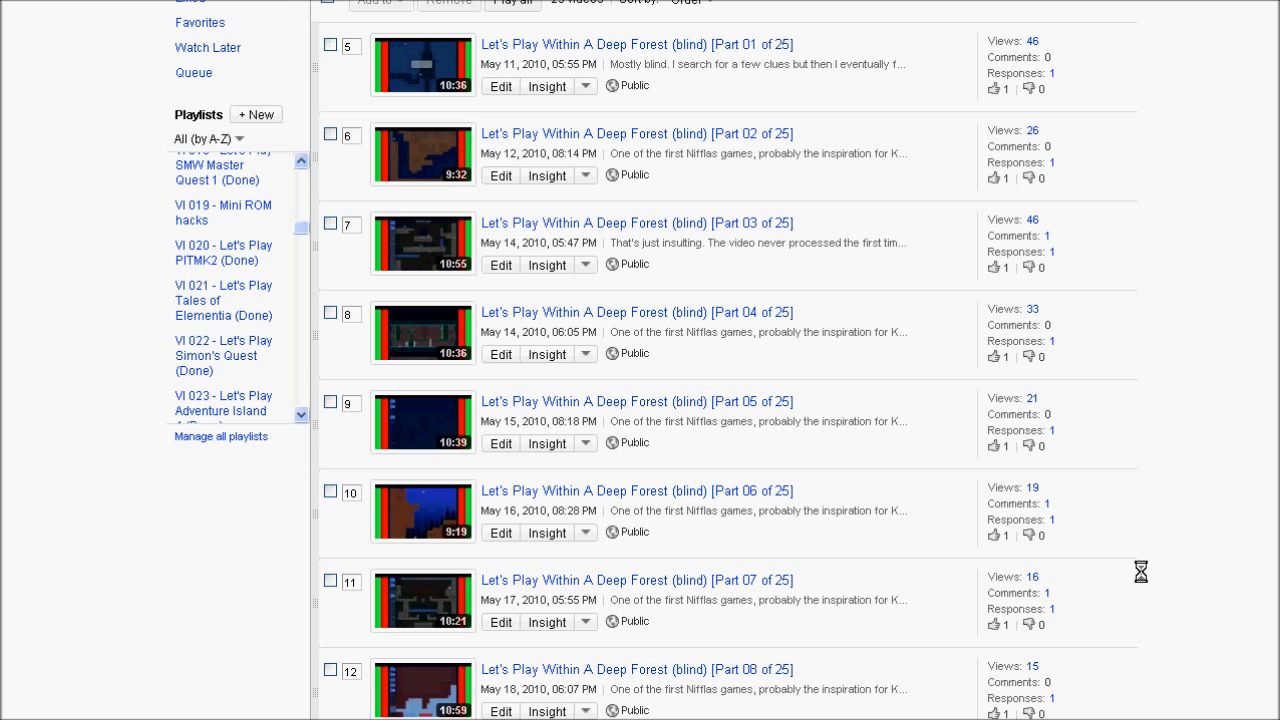
# Step: Look through the list of Let's Play Within A Deep Forest videos down to Part 25 and back
pyautogui.scroll(-10, 1128, 530)
pyautogui.scroll(-9, 1127, 533)
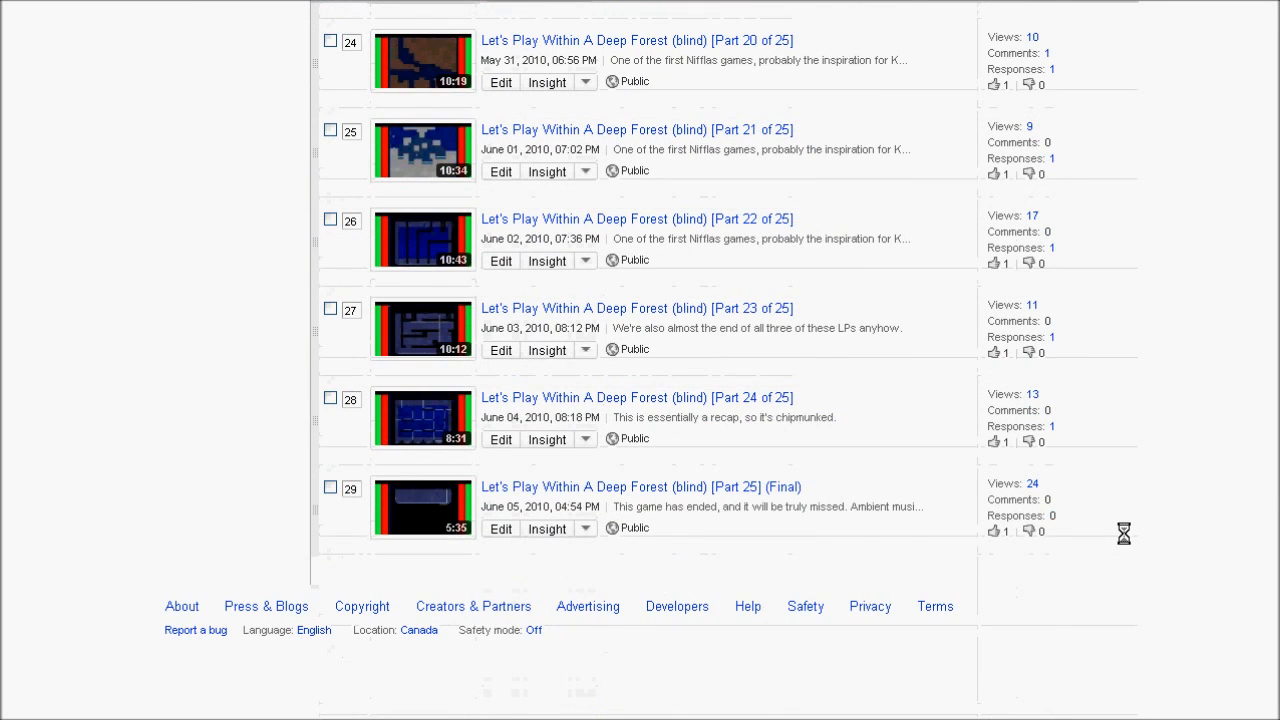
pyautogui.scroll(14, 1124, 533)
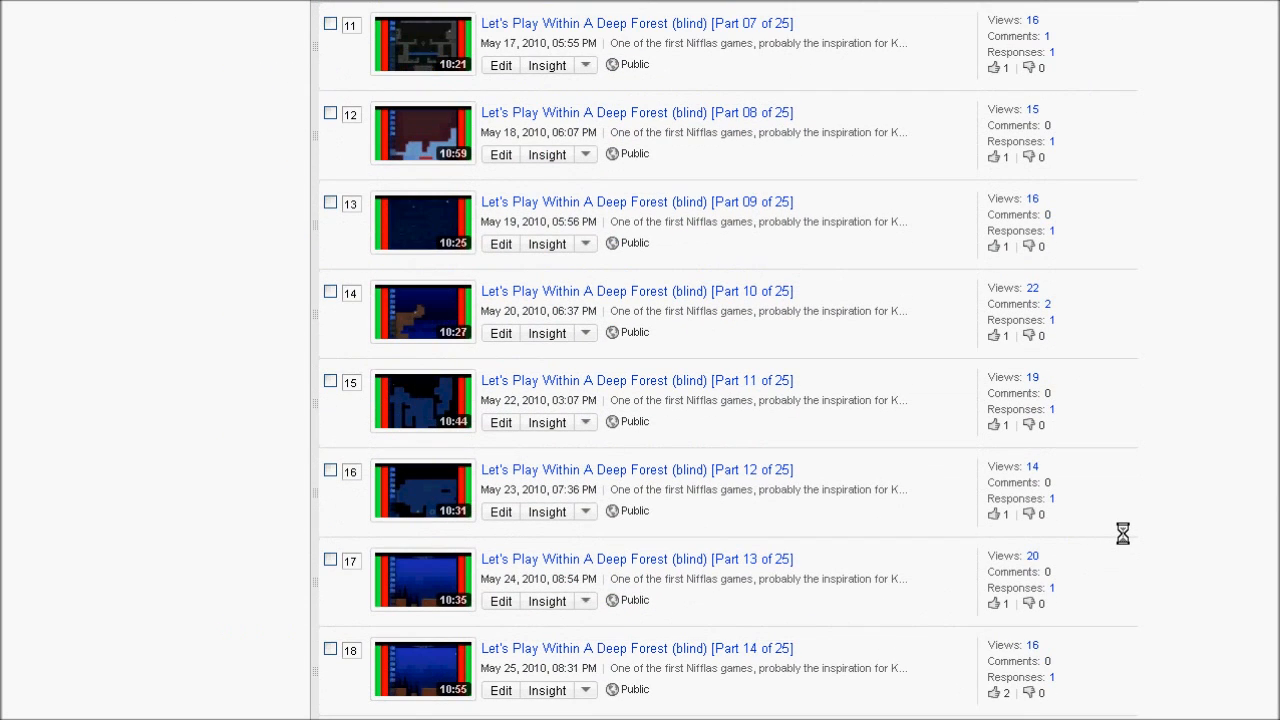
pyautogui.scroll(4, 1110, 534)
pyautogui.scroll(-3, 1110, 534)
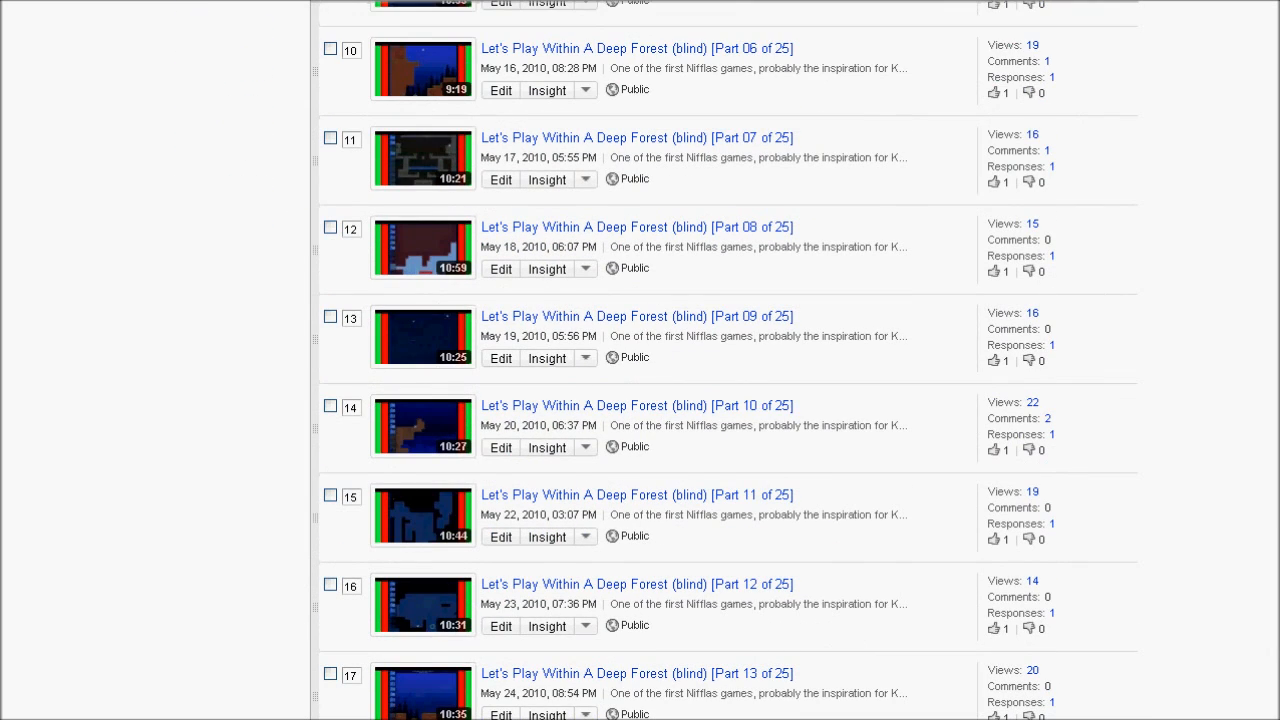
# Step: Switch to Notepad and review the possible connected video links for Part 1, Part 8 and Part 25
pyautogui.hotkey('alt', 'Tab')
pyautogui.click(535, 142)
pyautogui.moveTo(901, 243); pyautogui.dragTo(93, 85)
pyautogui.click(901, 231)
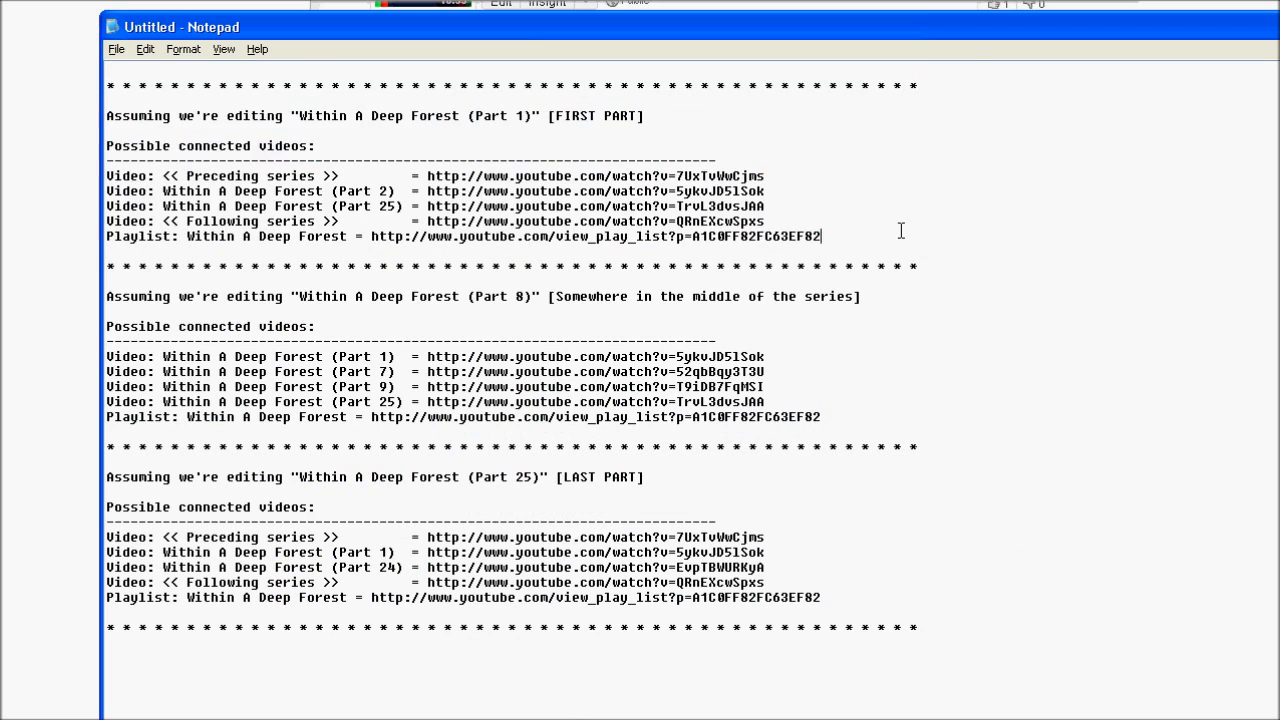
pyautogui.moveTo(1004, 645); pyautogui.dragTo(70, 481)
pyautogui.moveTo(1016, 440); pyautogui.dragTo(100, 269)
pyautogui.click(791, 357)
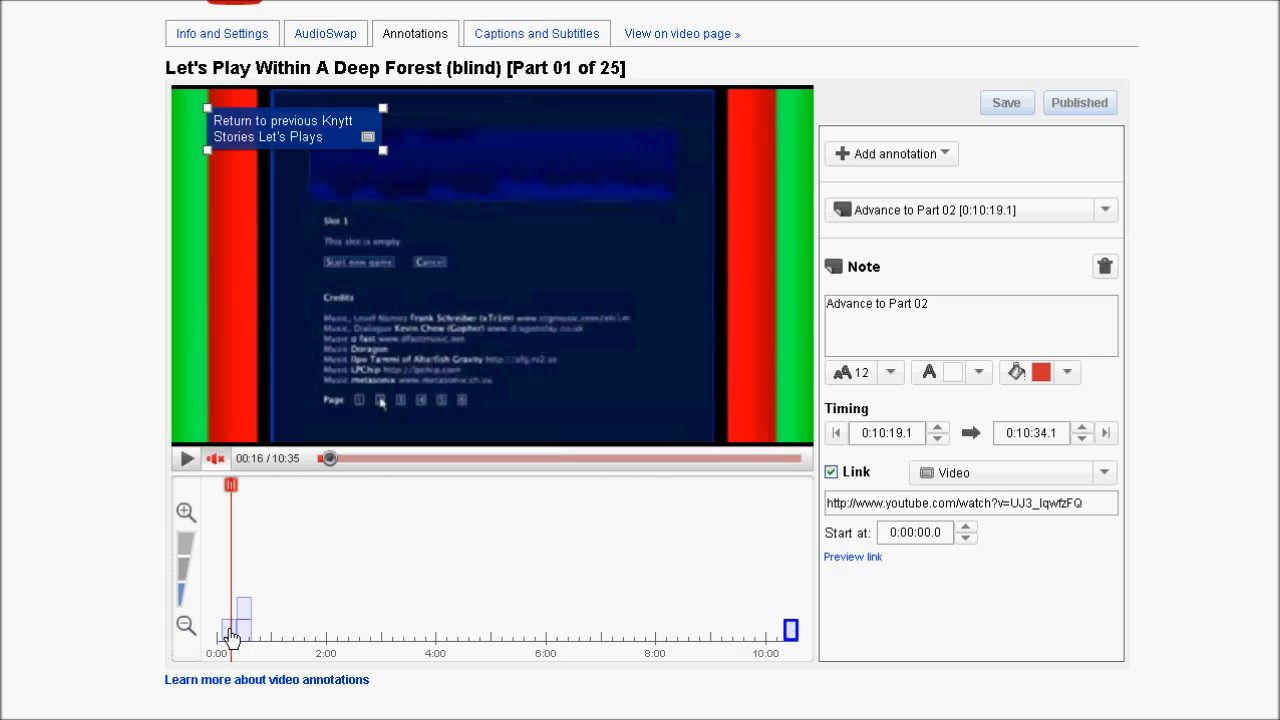
# Step: Inspect the link settings of Part 01's notes, from the previous-series note through last part, playlist and Part 02
pyautogui.click(230, 634)
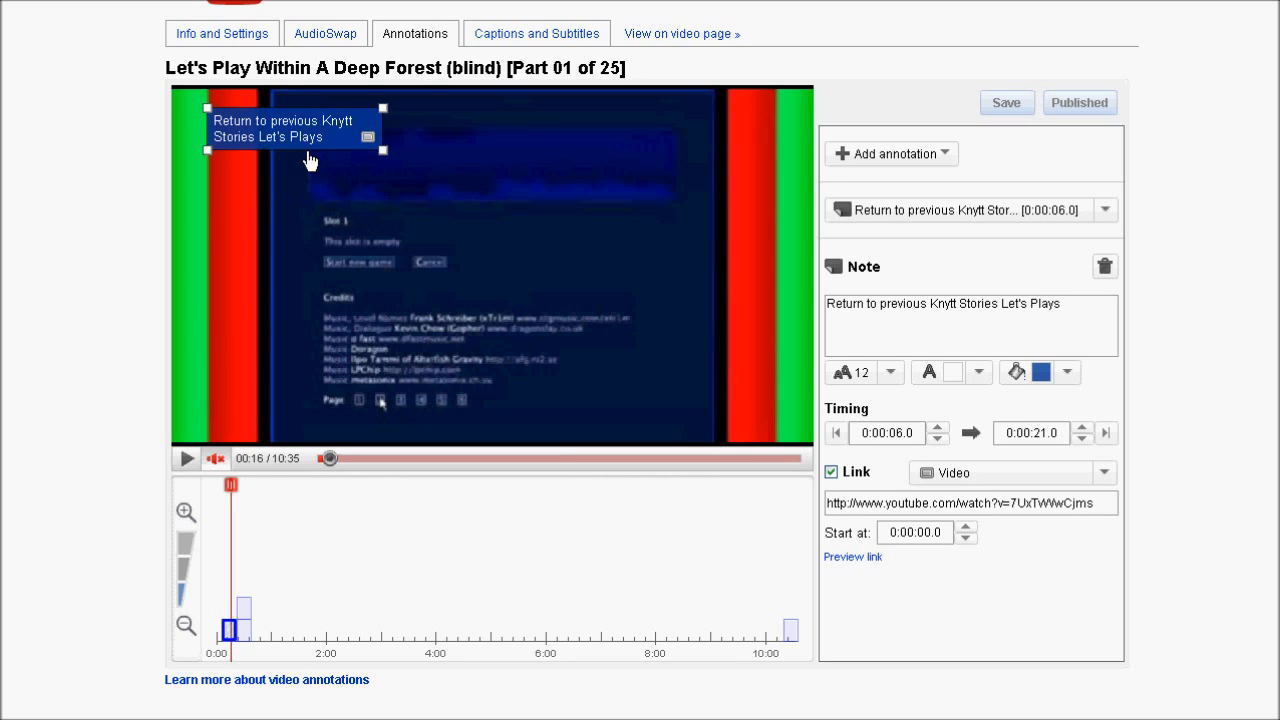
pyautogui.click(243, 610)
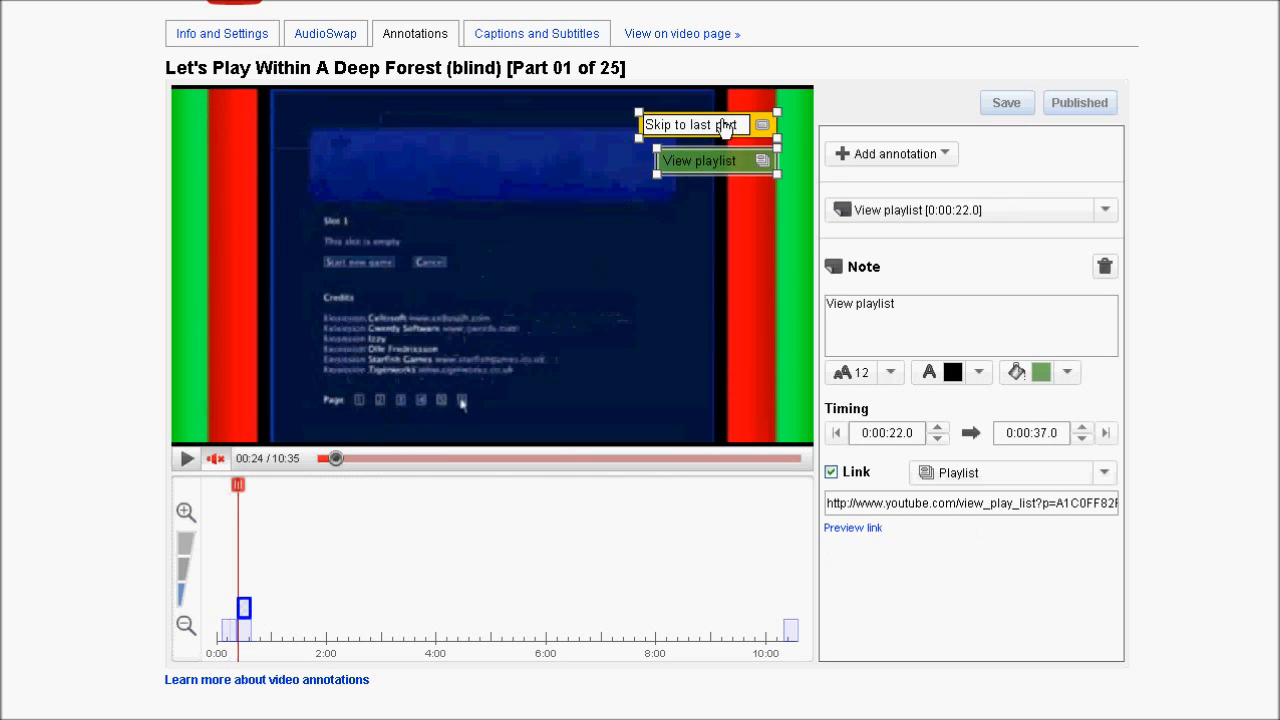
pyautogui.click(700, 126)
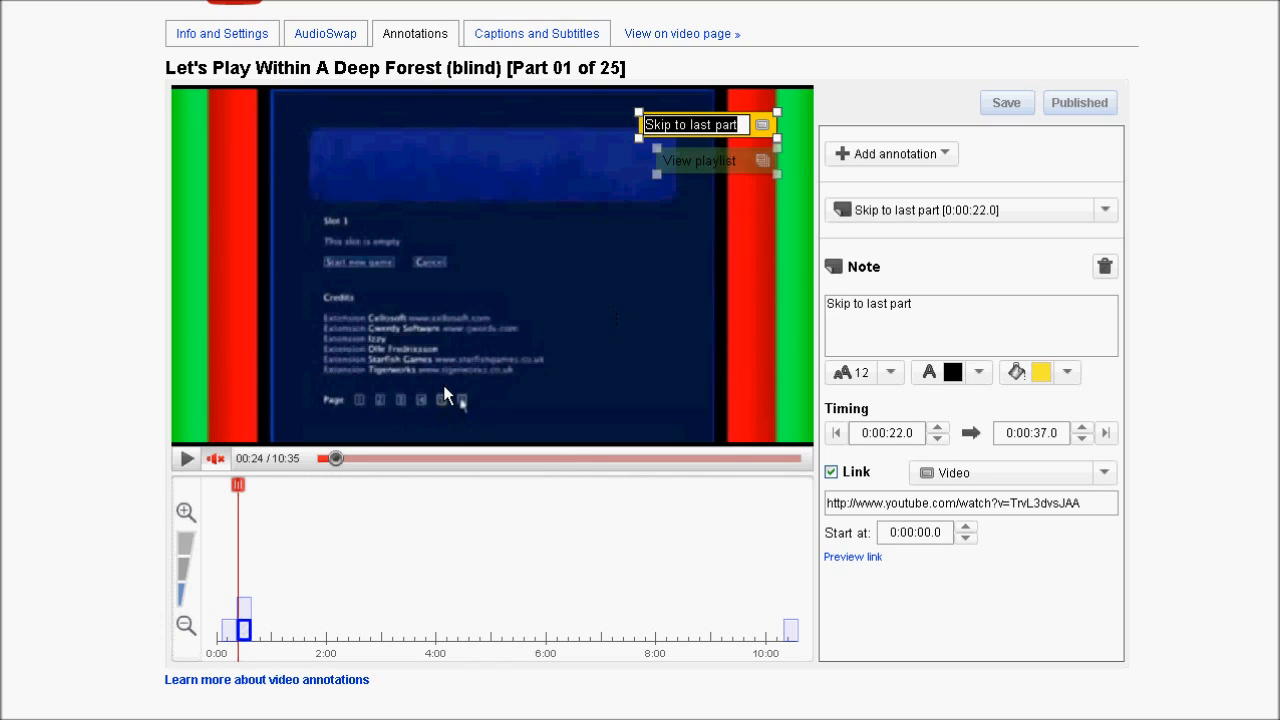
pyautogui.click(243, 607)
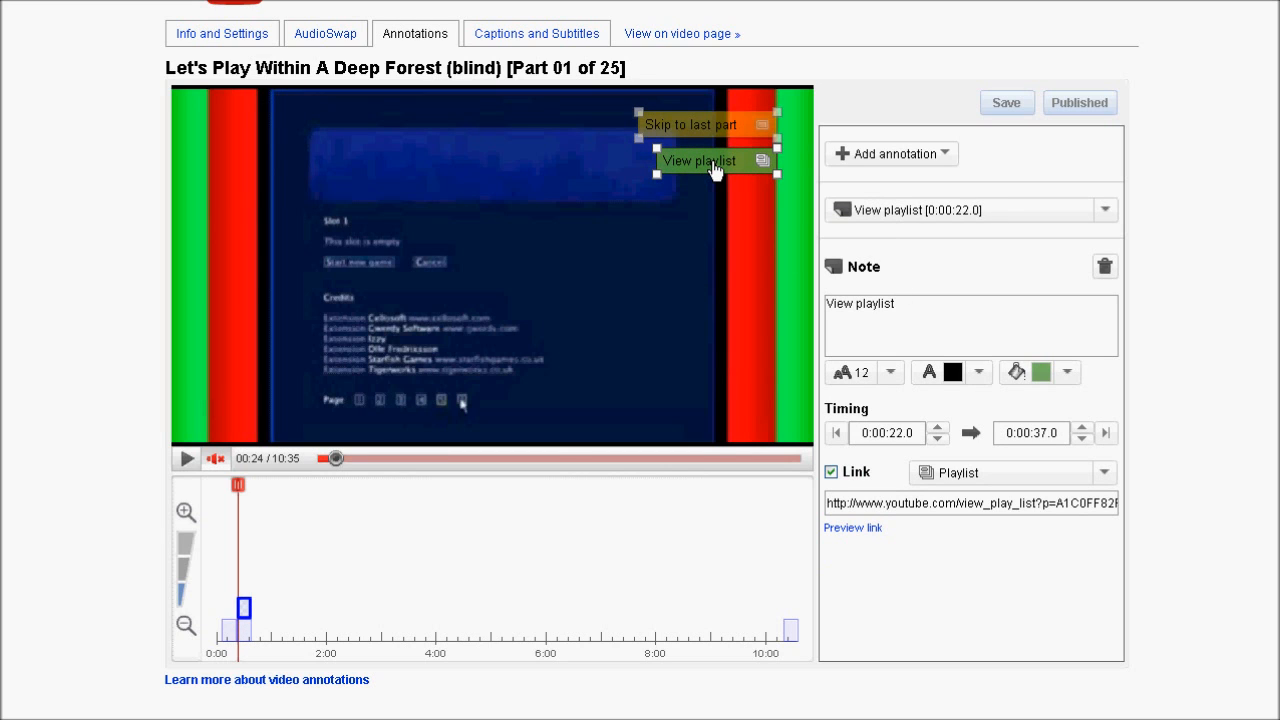
pyautogui.click(790, 630)
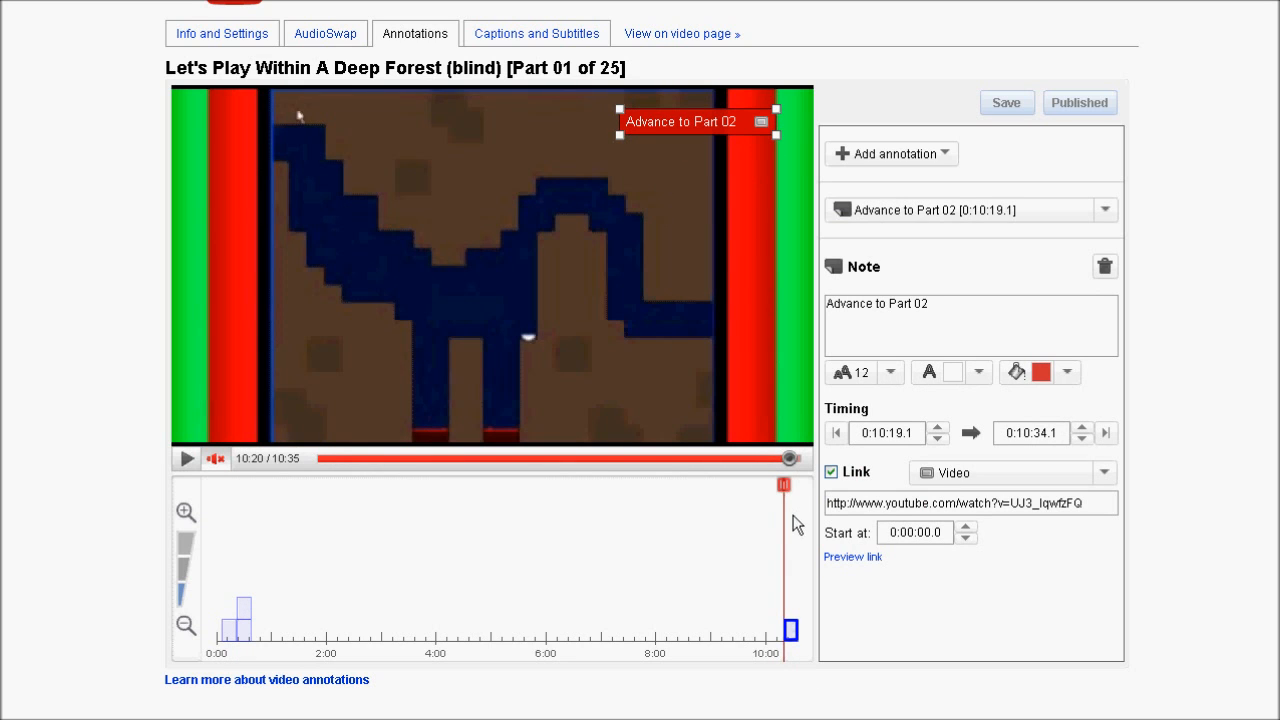
pyautogui.moveTo(784, 486); pyautogui.dragTo(791, 492)
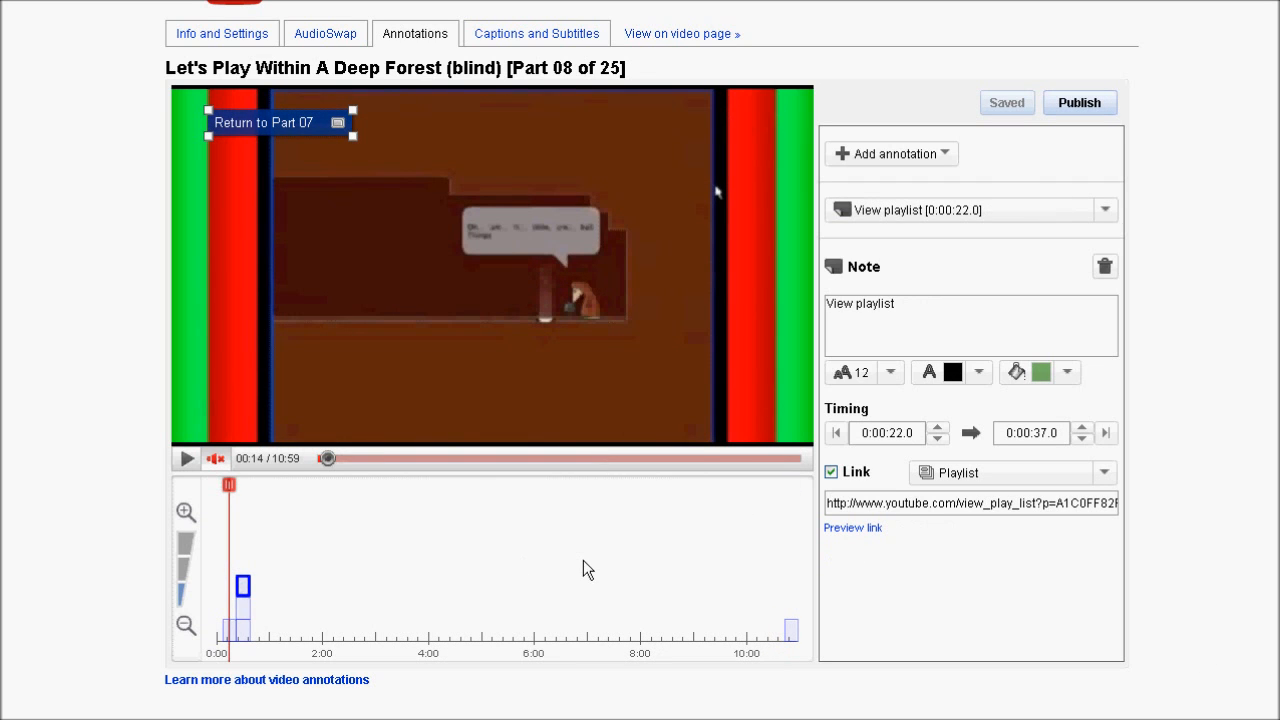
# Step: Inspect Part 08's notes for returning to Part 07, skipping to the first or last part, viewing the playlist, and the closing note
pyautogui.click(281, 135)
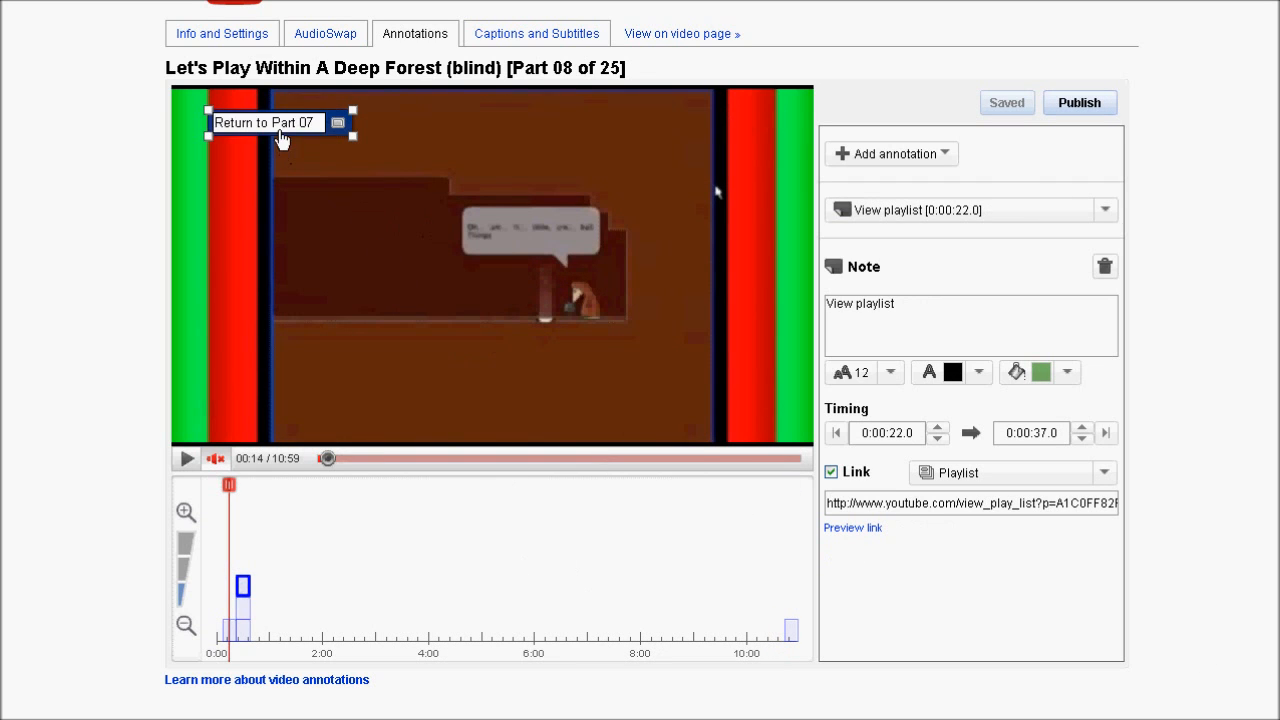
pyautogui.click(289, 128)
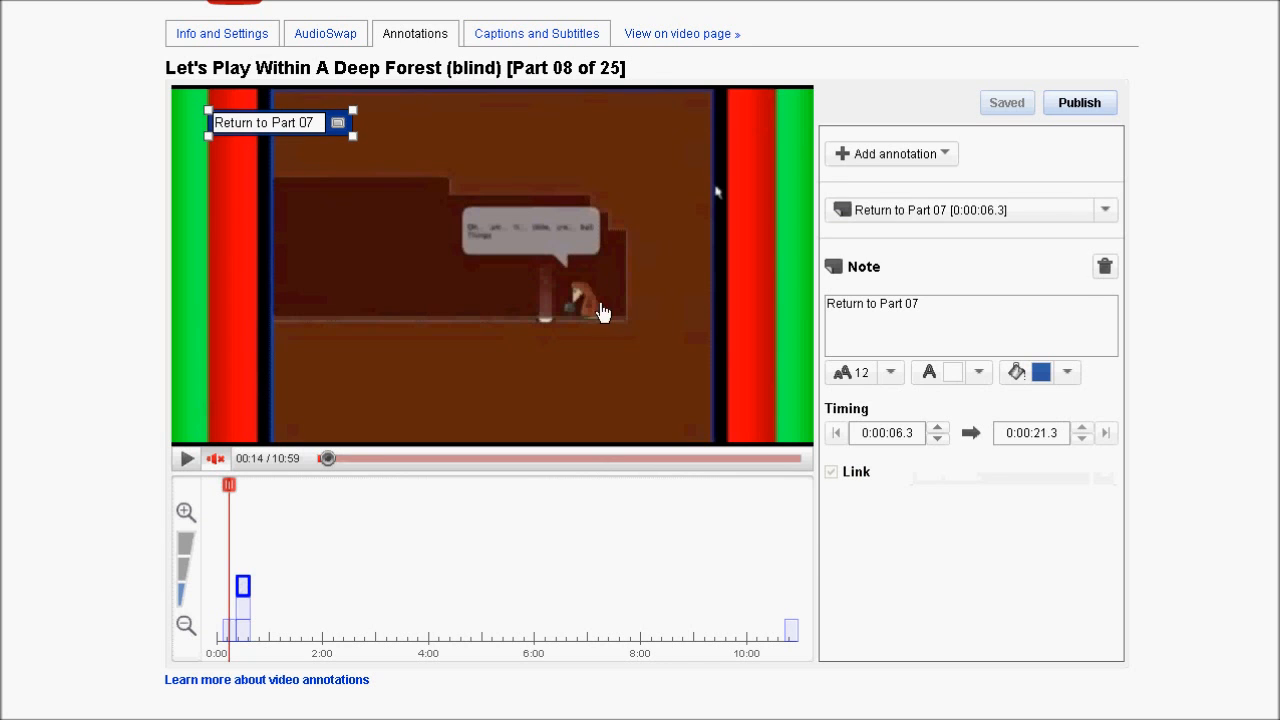
pyautogui.click(242, 588)
pyautogui.click(276, 130)
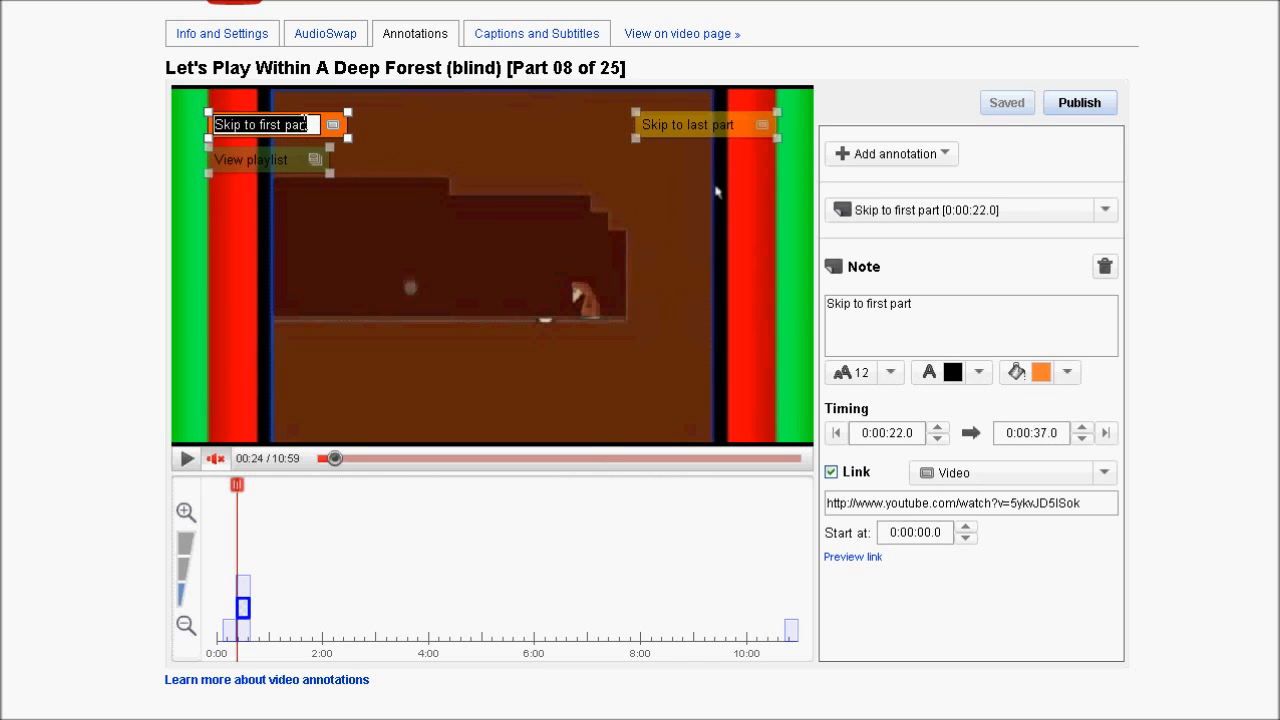
pyautogui.click(686, 132)
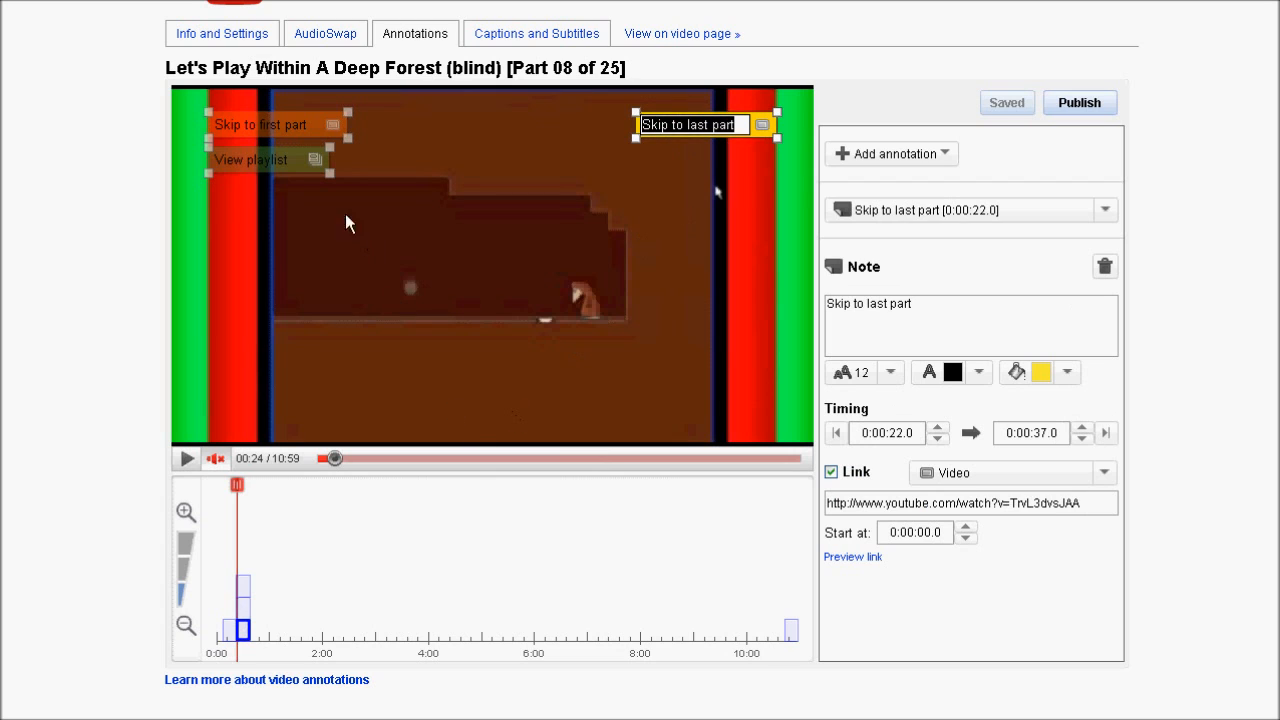
pyautogui.click(268, 160)
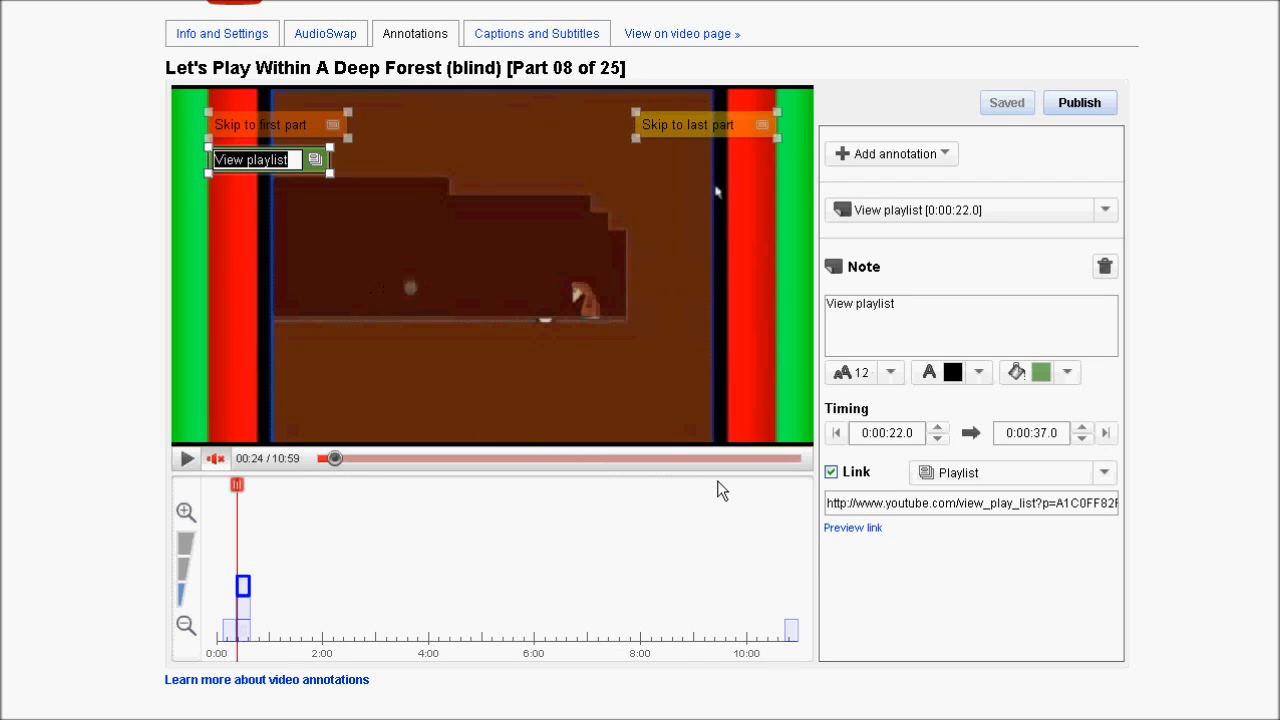
pyautogui.click(791, 631)
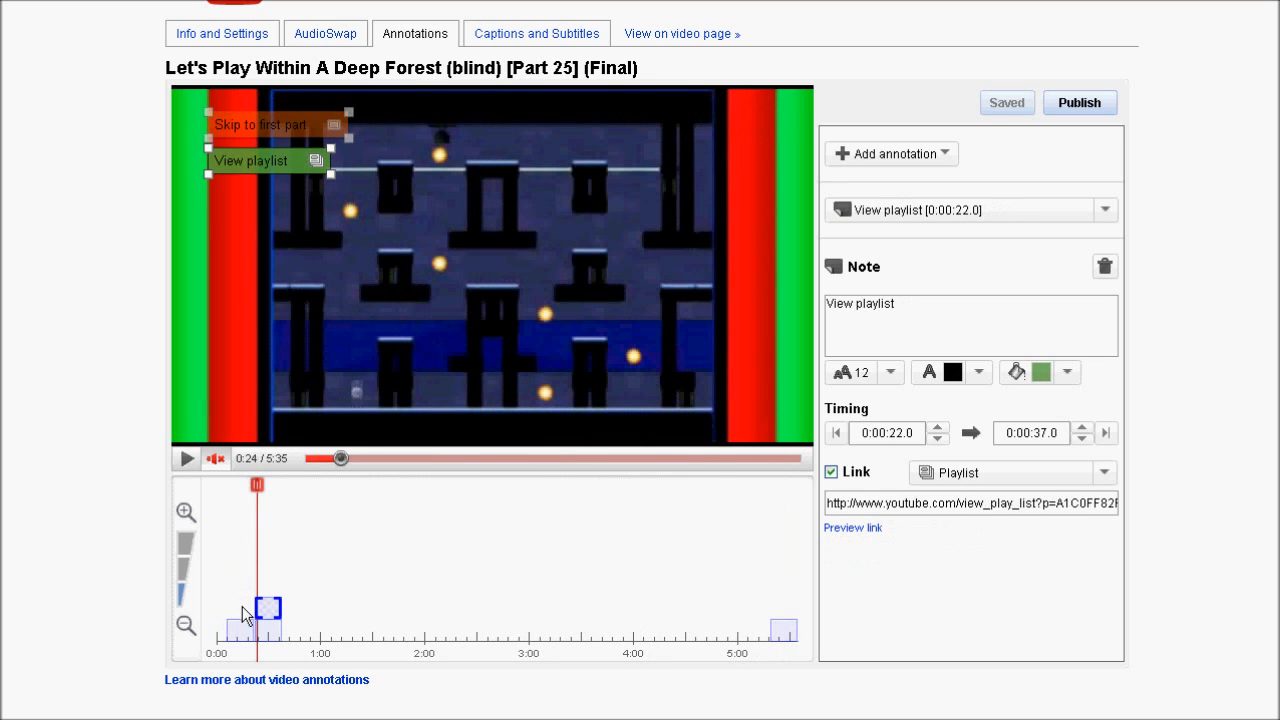
# Step: Inspect Part 25's notes for returning to Part 24, viewing the playlist, skipping to the first part, and the next Knytt Stories video
pyautogui.click(240, 630)
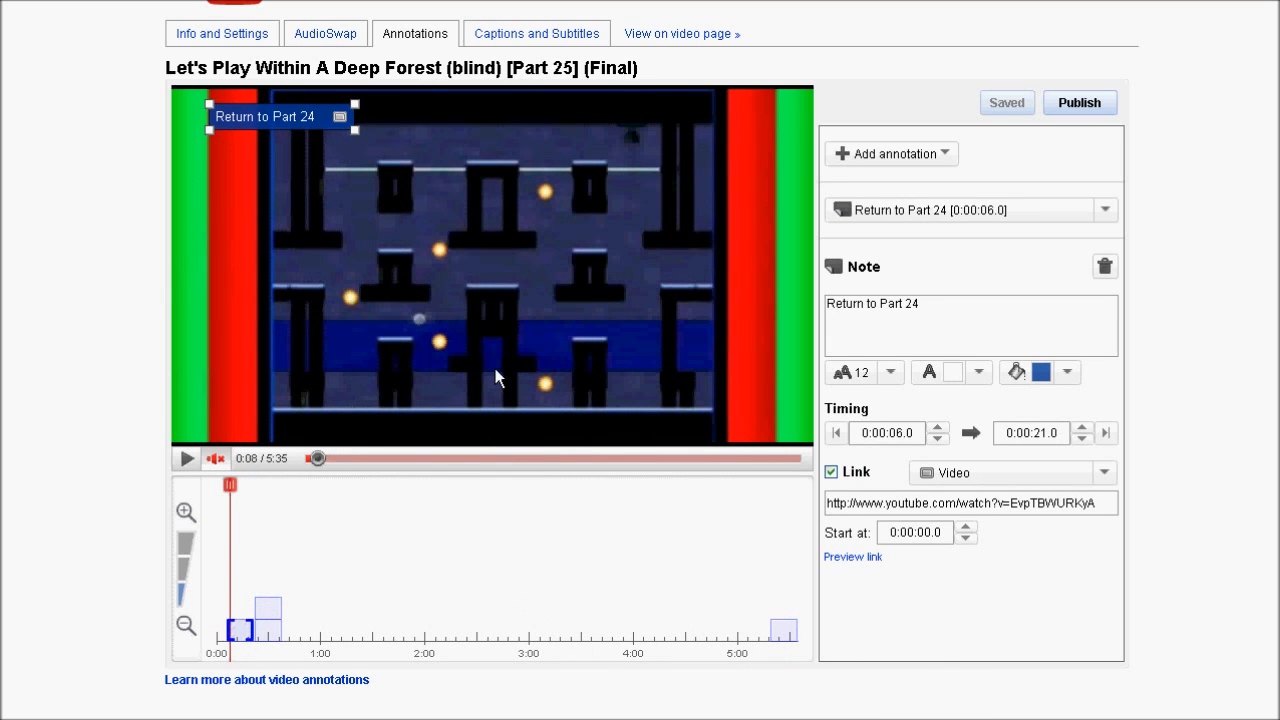
pyautogui.click(268, 612)
pyautogui.click(270, 632)
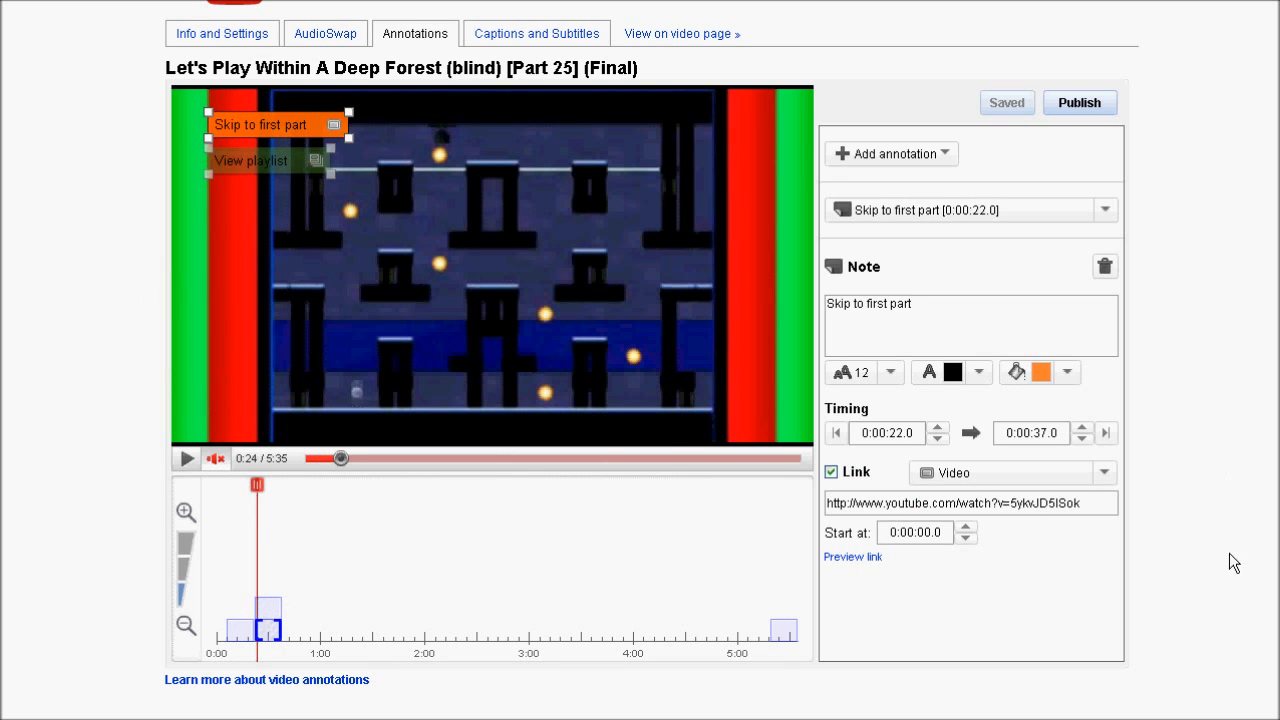
pyautogui.click(779, 632)
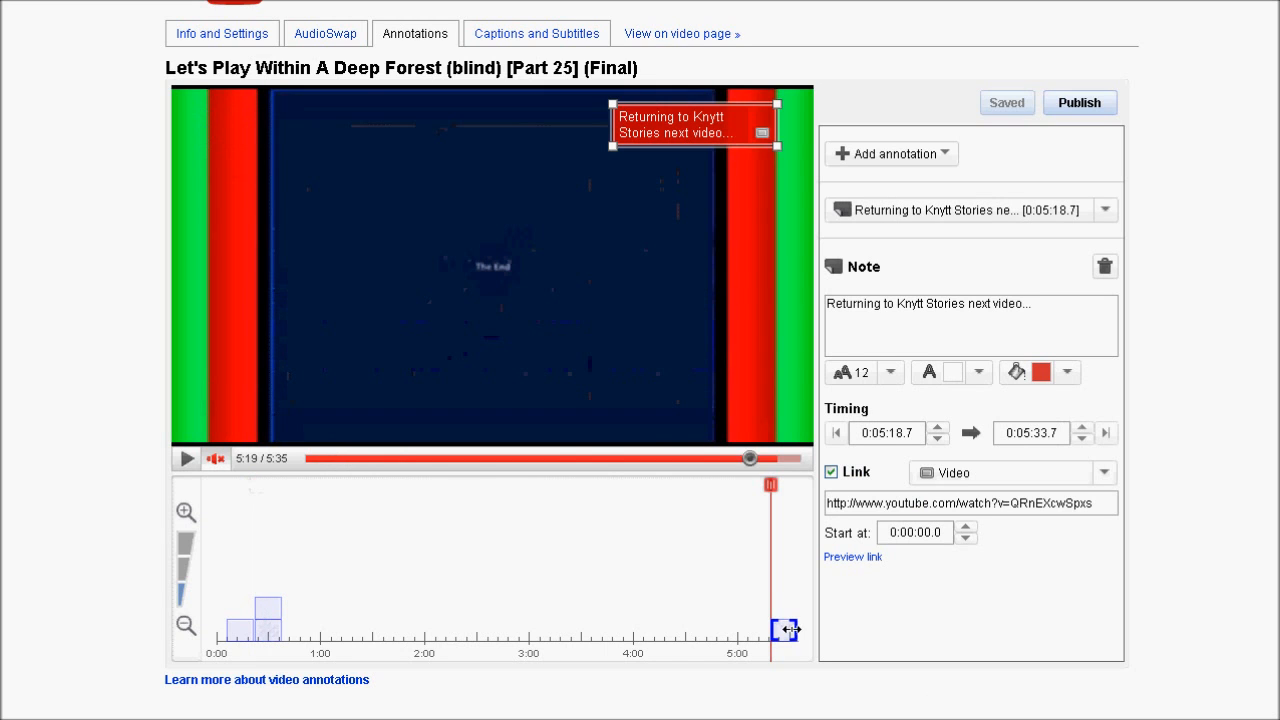